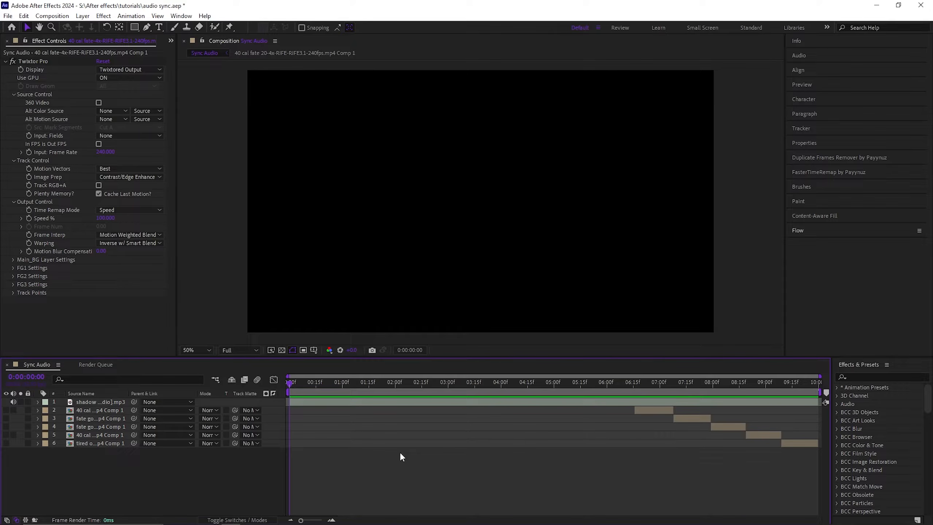
Reveal the audio waveform of the shadow mp3 layer in the Sync Audio timeline.
{"action": "left_click", "coordinate": [328, 402]}
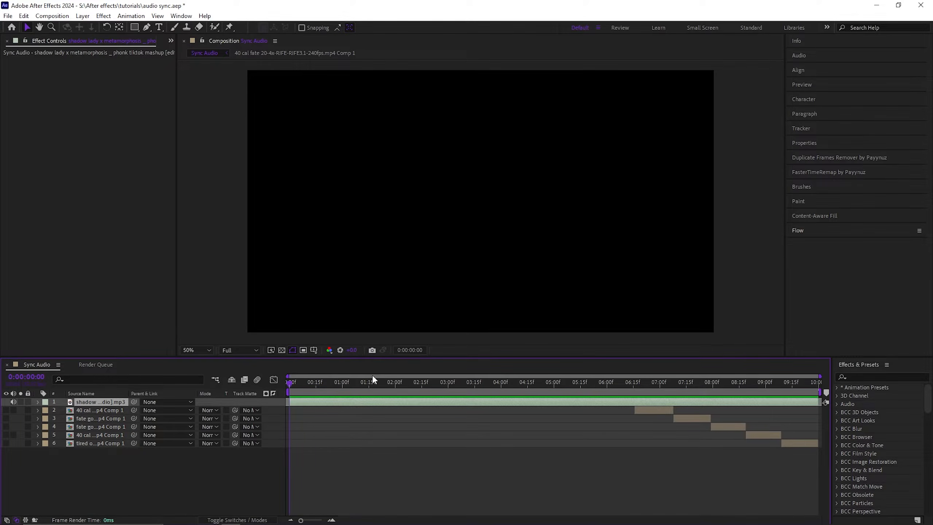
{"action": "key", "text": "l"}
{"action": "key", "text": "l"}
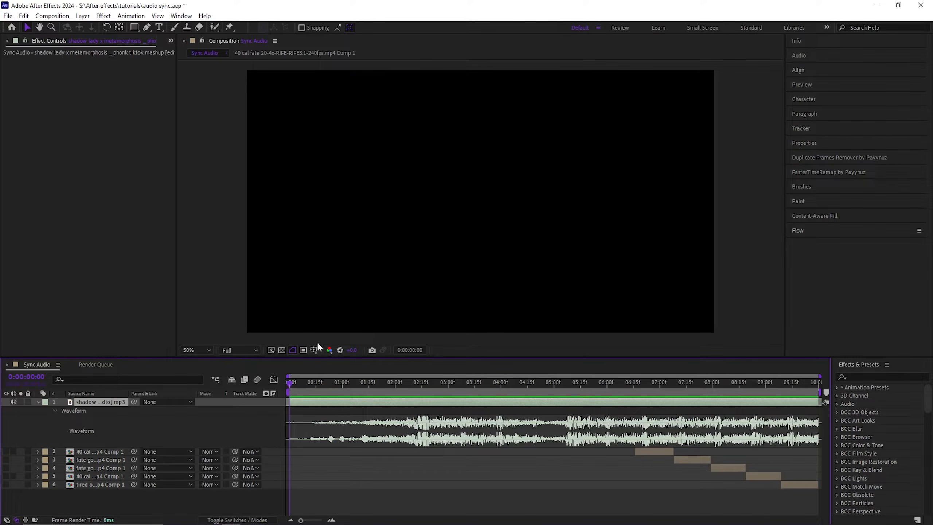
Try the Rectified Audio Waveforms display for the timeline and switch back to the standard waveform.
{"action": "left_click", "coordinate": [58, 364]}
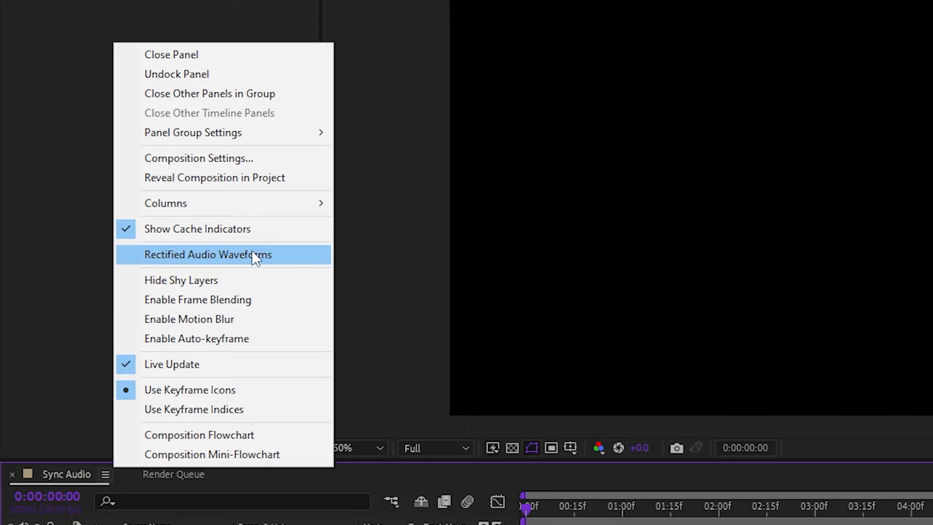
{"action": "left_click", "coordinate": [253, 253]}
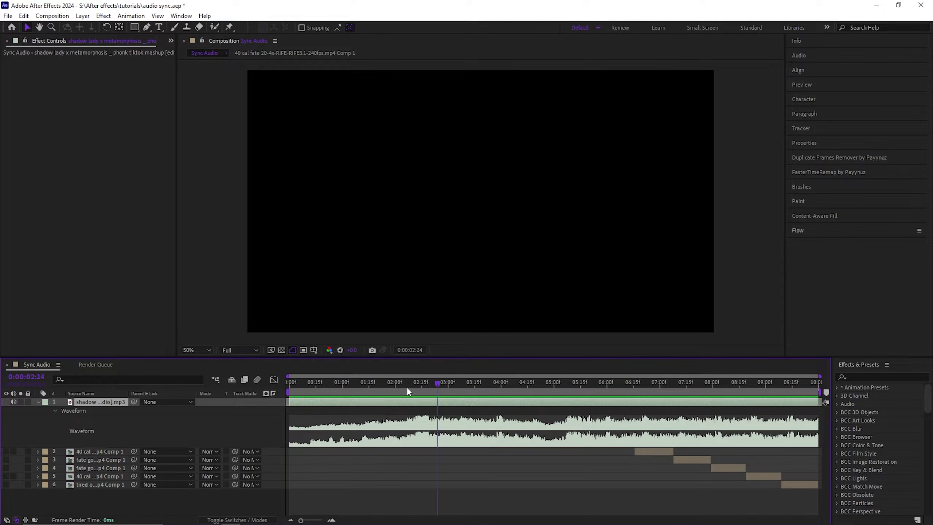
{"action": "left_click", "coordinate": [58, 364]}
{"action": "left_click", "coordinate": [36, 365]}
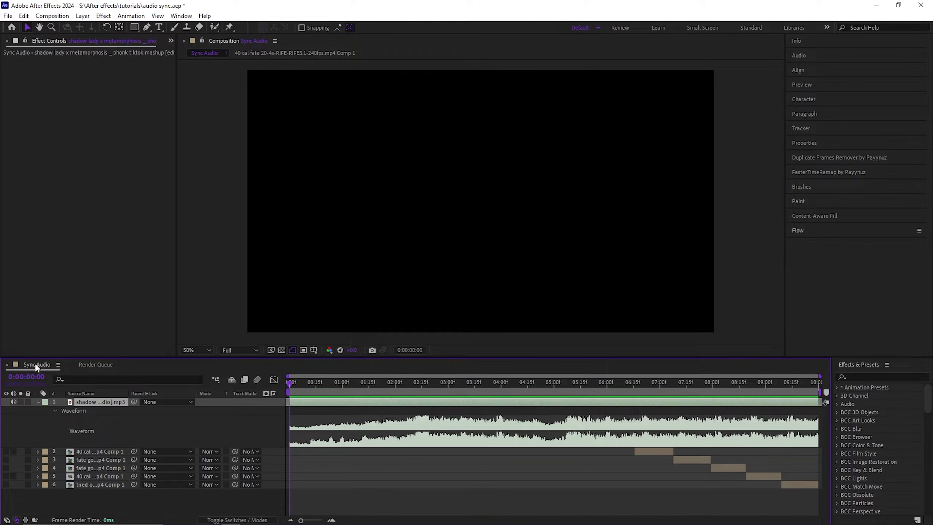
{"action": "left_click", "coordinate": [58, 364]}
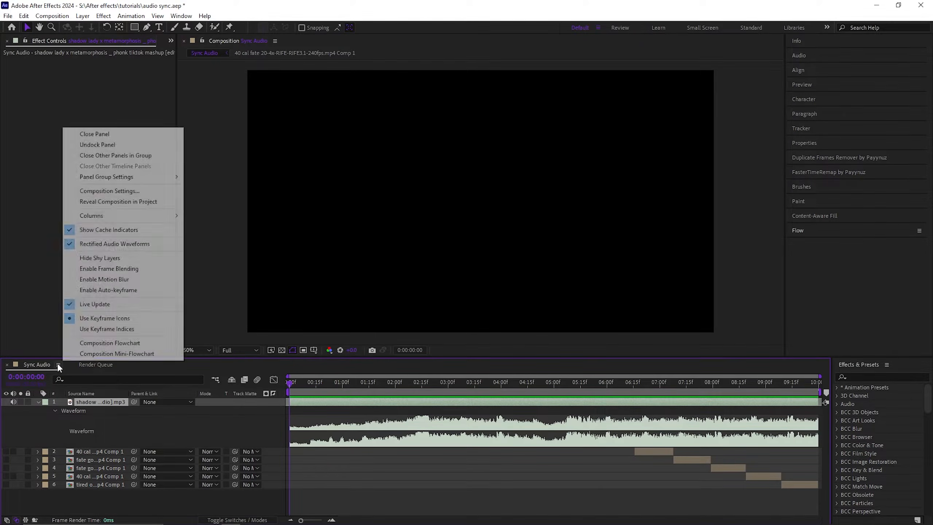
{"action": "left_click", "coordinate": [124, 241]}
{"action": "left_click", "coordinate": [397, 471]}
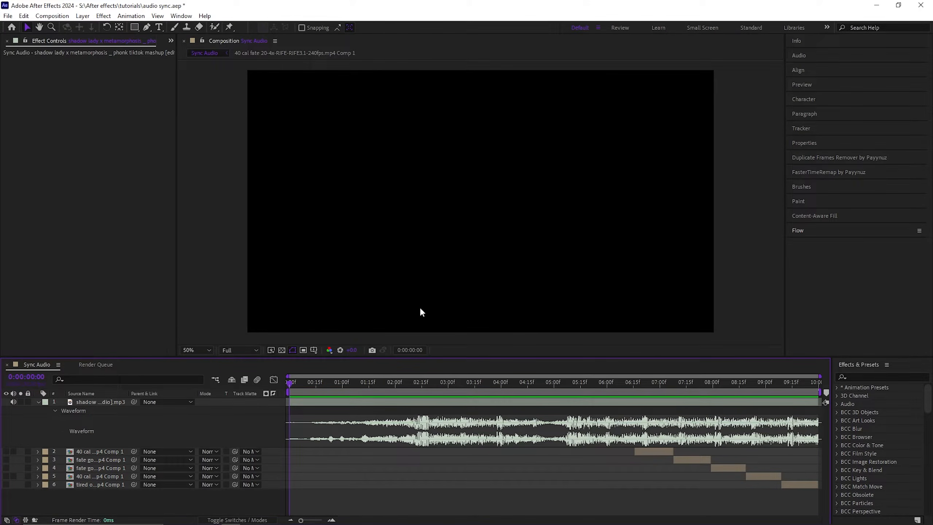
Add a composition marker at 0:00:02:15, where the first strong beat shows in the waveform.
{"action": "left_click_drag", "start_coordinate": [302, 382], "coordinate": [423, 397]}
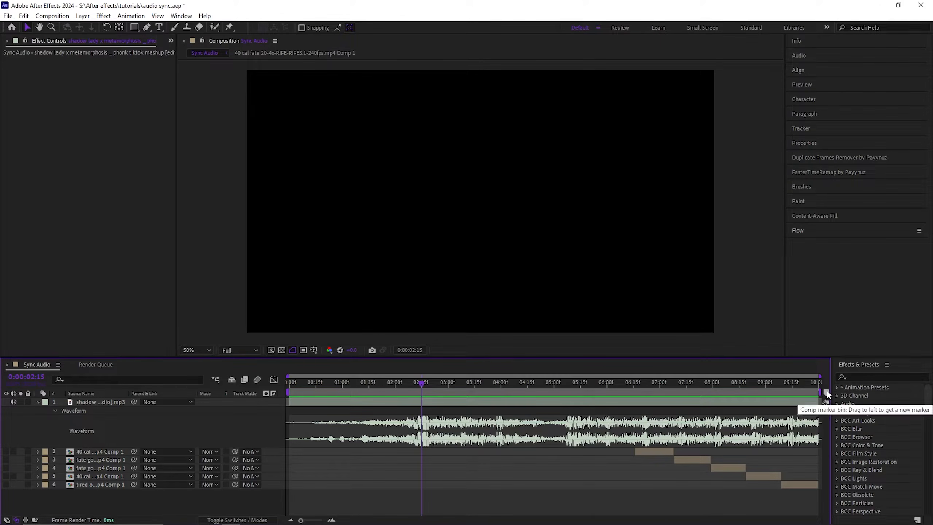
{"action": "left_click_drag", "start_coordinate": [827, 394], "coordinate": [425, 391]}
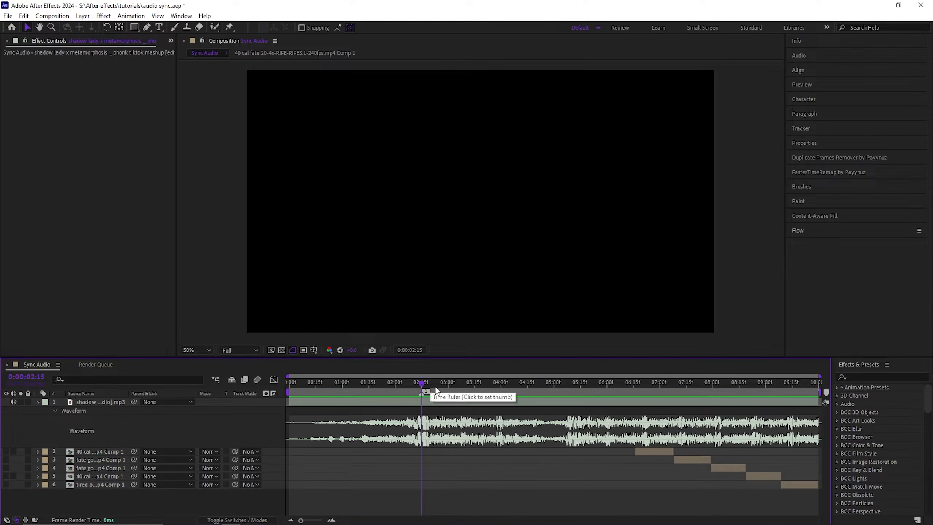
{"action": "left_click", "coordinate": [475, 389]}
{"action": "left_click_drag", "start_coordinate": [457, 391], "coordinate": [482, 412]}
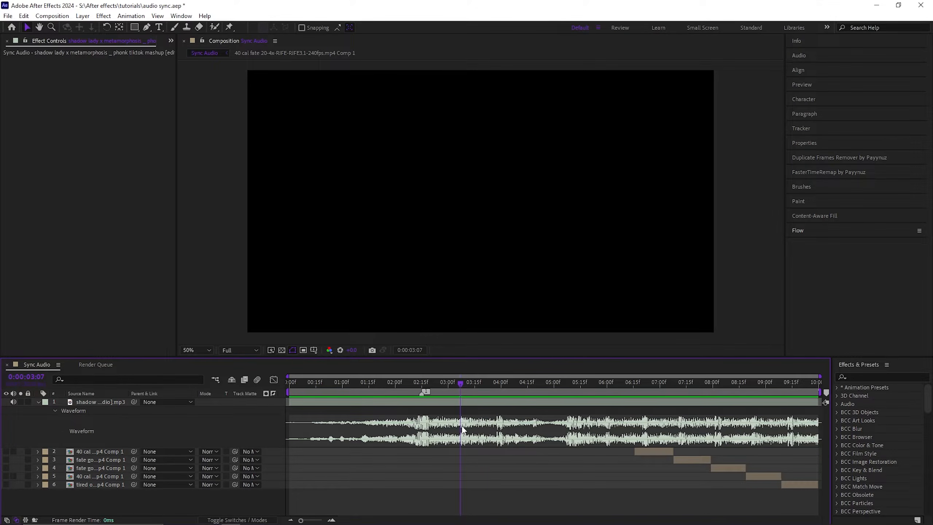
Add a layer marker to the shadow audio layer at 0:00:02:15.
{"action": "left_click", "coordinate": [421, 383]}
{"action": "left_click", "coordinate": [422, 385]}
{"action": "left_click", "coordinate": [433, 402]}
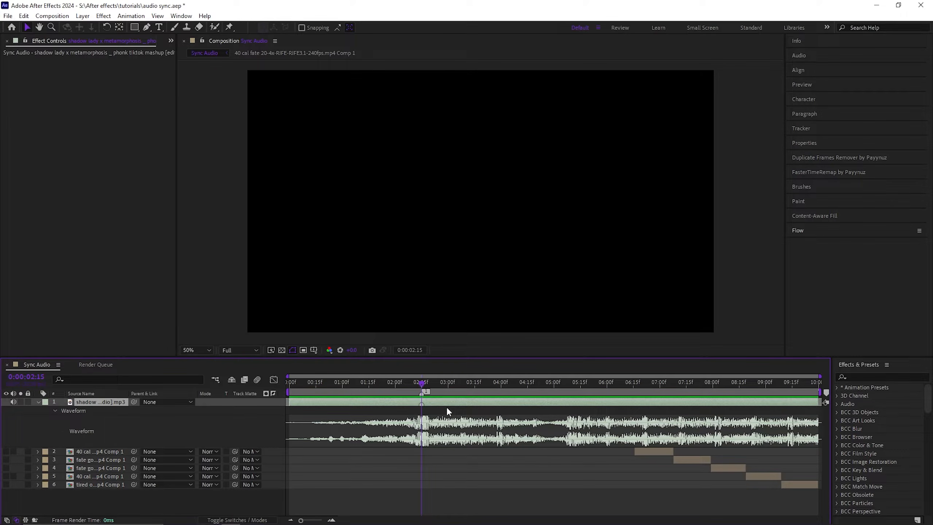
{"action": "left_click", "coordinate": [310, 520]}
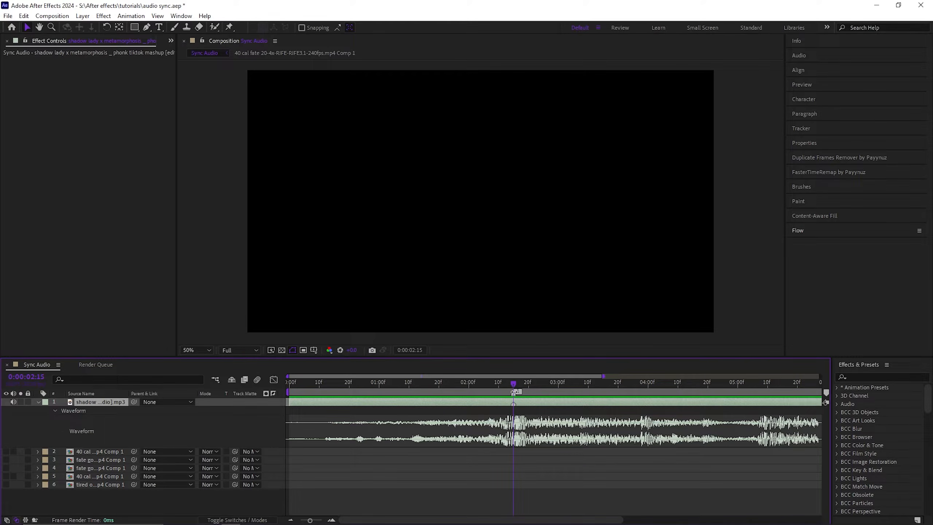
{"action": "left_click", "coordinate": [301, 520]}
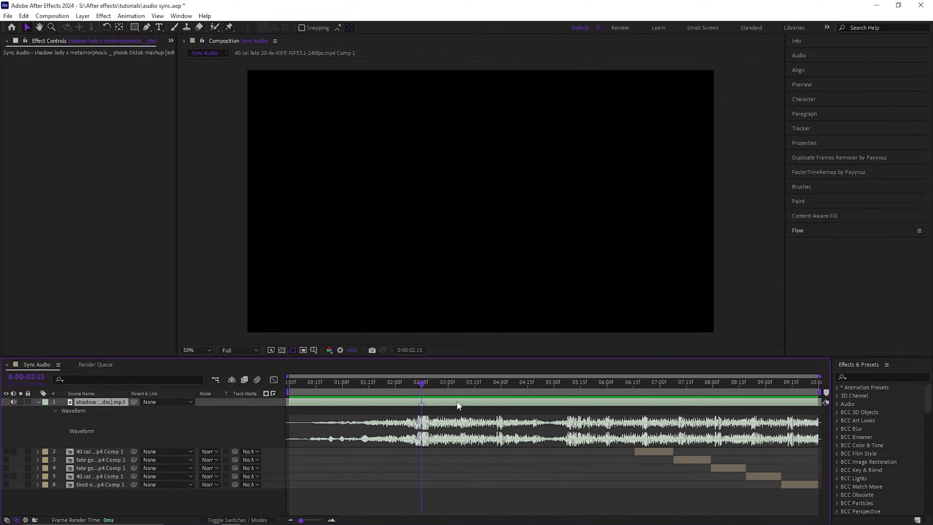
{"action": "key", "text": "l"}
{"action": "left_click", "coordinate": [386, 409]}
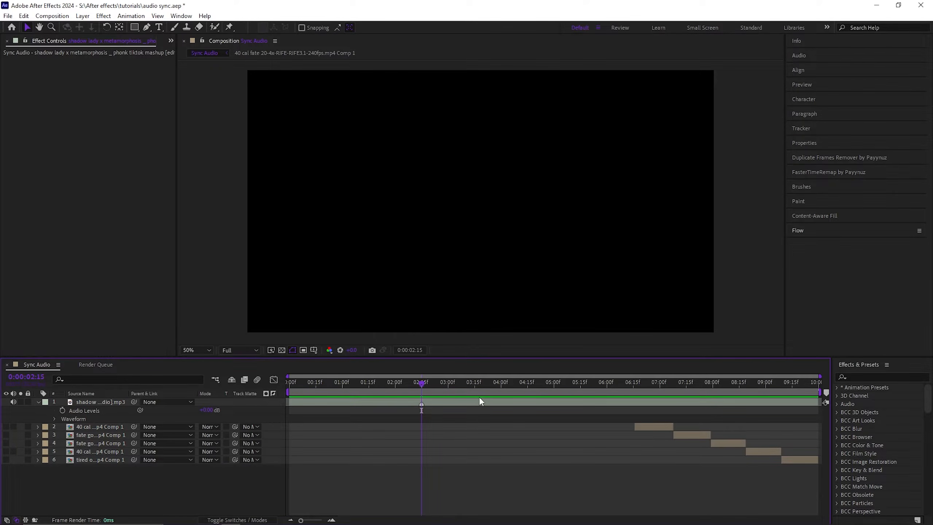
{"action": "left_click_drag", "start_coordinate": [466, 402], "coordinate": [457, 402]}
{"action": "left_click", "coordinate": [457, 407]}
{"action": "left_click_drag", "start_coordinate": [384, 401], "coordinate": [393, 401]}
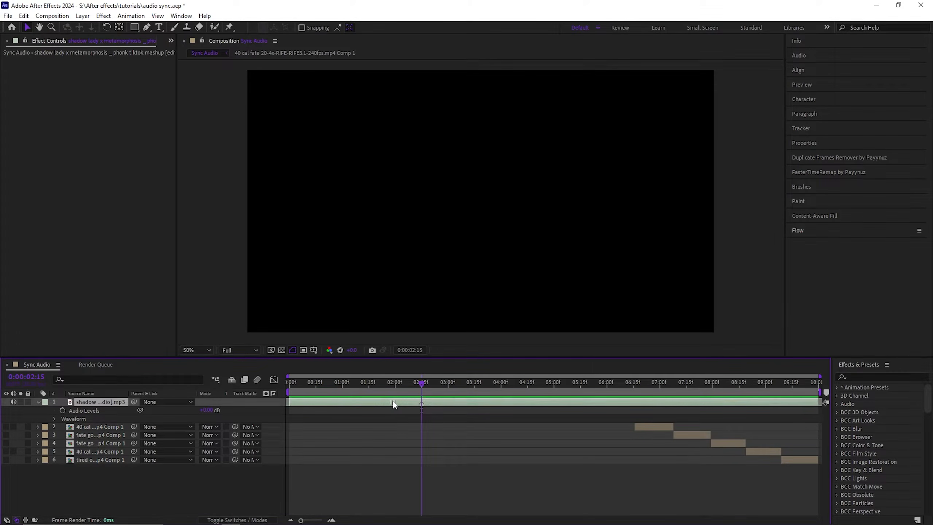
Place the composition marker at 0:00:02:15 again and show the shadow audio layer's waveform.
{"action": "left_click", "coordinate": [826, 393]}
{"action": "mouse_move", "coordinate": [476, 404]}
{"action": "left_mouse_down"}
{"action": "mouse_move", "coordinate": [436, 402]}
{"action": "mouse_move", "coordinate": [444, 407]}
{"action": "left_mouse_up"}
{"action": "key", "text": "l"}
{"action": "key", "text": "l"}
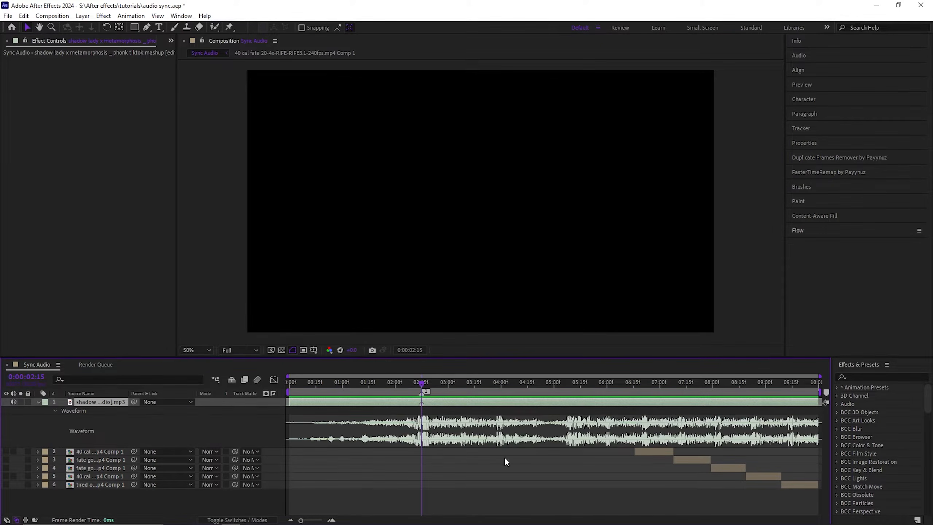
Add layer markers on the audio's following beats up to about 0:00:06:00, five in total, and collapse the waveform.
{"action": "left_click", "coordinate": [331, 519]}
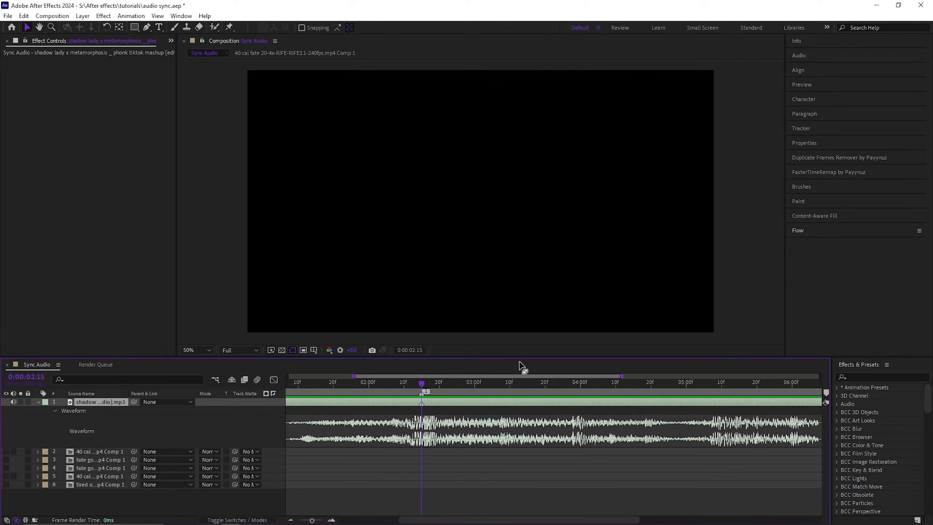
{"action": "left_click", "coordinate": [498, 384]}
{"action": "key", "text": "KP_Multiply"}
{"action": "left_click_drag", "start_coordinate": [577, 385], "coordinate": [792, 391]}
{"action": "key", "text": "KP_Multiply"}
{"action": "key", "text": "l"}
{"action": "key", "text": "l"}
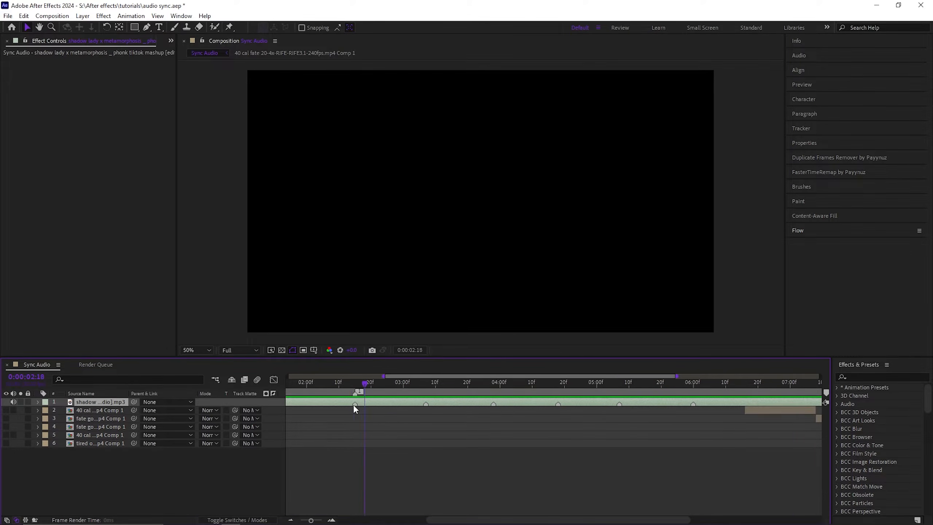
Play back the audio to check the beat markers, with the whole marked range in view.
{"action": "left_click_drag", "start_coordinate": [353, 404], "coordinate": [300, 419]}
{"action": "key", "text": "minus"}
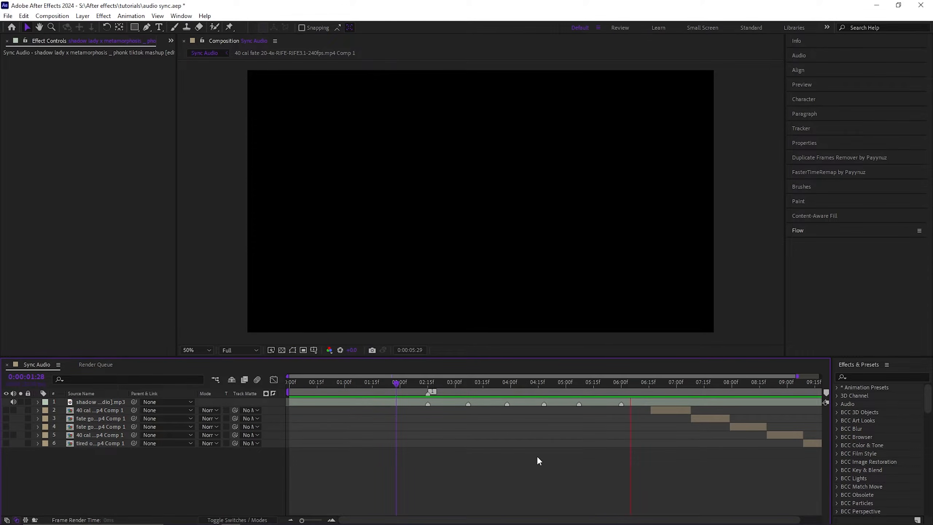
{"action": "key", "text": "space"}
Move the five clip layers together so that the first clip starts on the marker at 0:00:02:15.
{"action": "left_click", "coordinate": [659, 409]}
{"action": "left_click", "coordinate": [119, 444], "text": "shift"}
{"action": "left_click_drag", "start_coordinate": [666, 410], "coordinate": [443, 416]}
{"action": "left_click", "coordinate": [343, 449]}
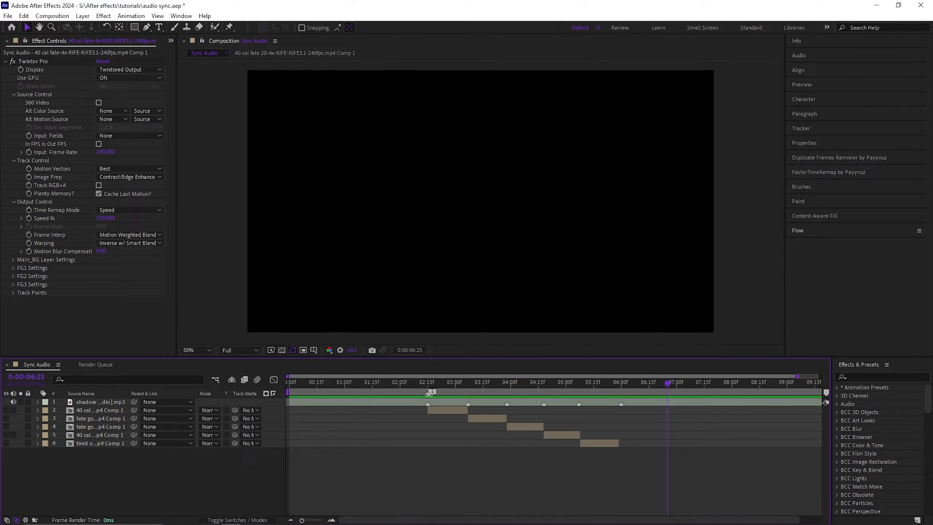
Make the five clip layers visible and play the synced sequence from the beginning.
{"action": "left_click_drag", "start_coordinate": [6, 410], "coordinate": [4, 444]}
{"action": "left_click_drag", "start_coordinate": [399, 390], "coordinate": [266, 395]}
{"action": "key", "text": "space"}
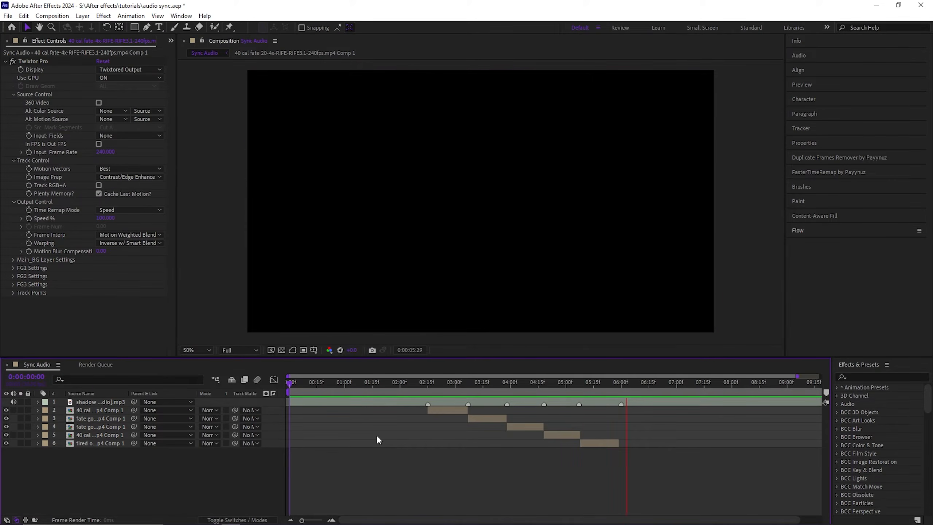
{"action": "key", "text": "space"}
Compare the shadow audio's waveform with the clip starts around 0:00:02:15, then collapse it and return to the timeline's start.
{"action": "left_click", "coordinate": [428, 383]}
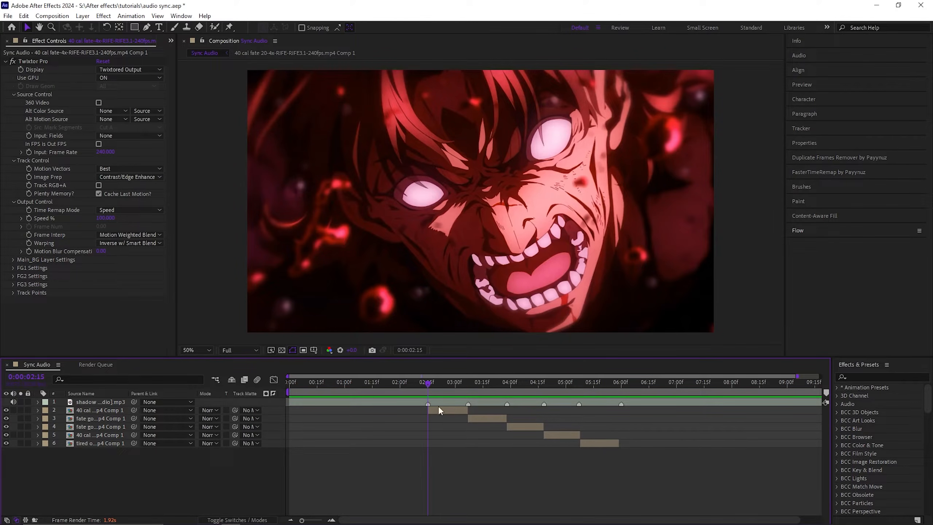
{"action": "mouse_move", "coordinate": [426, 385]}
{"action": "left_mouse_down"}
{"action": "mouse_move", "coordinate": [395, 379]}
{"action": "mouse_move", "coordinate": [428, 385]}
{"action": "left_mouse_up"}
{"action": "left_click", "coordinate": [383, 402]}
{"action": "key", "text": "l"}
{"action": "key", "text": "l"}
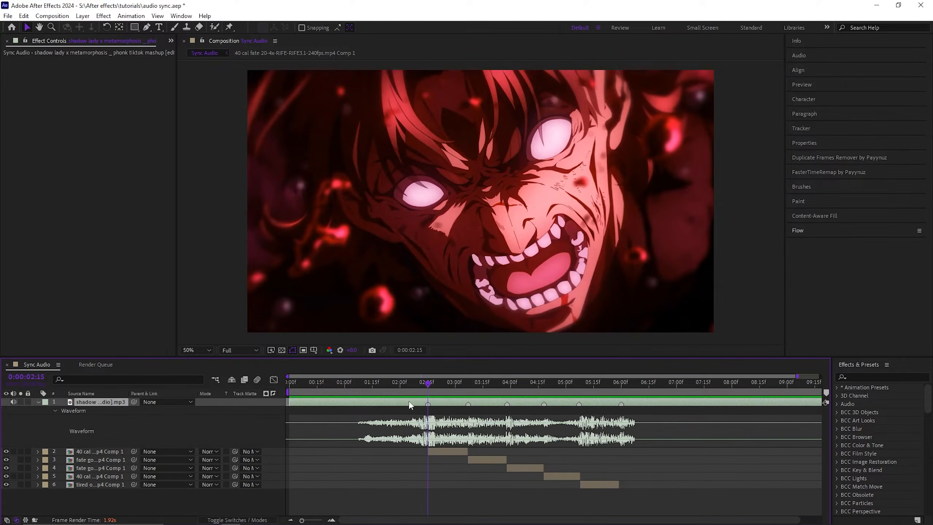
{"action": "key", "text": "l"}
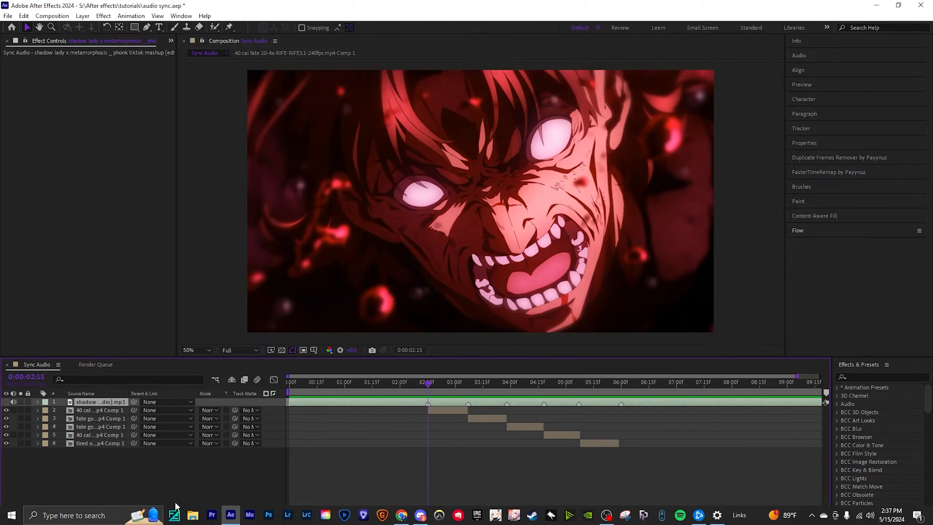
{"action": "left_click", "coordinate": [378, 402]}
{"action": "key", "text": "l"}
{"action": "key", "text": "l"}
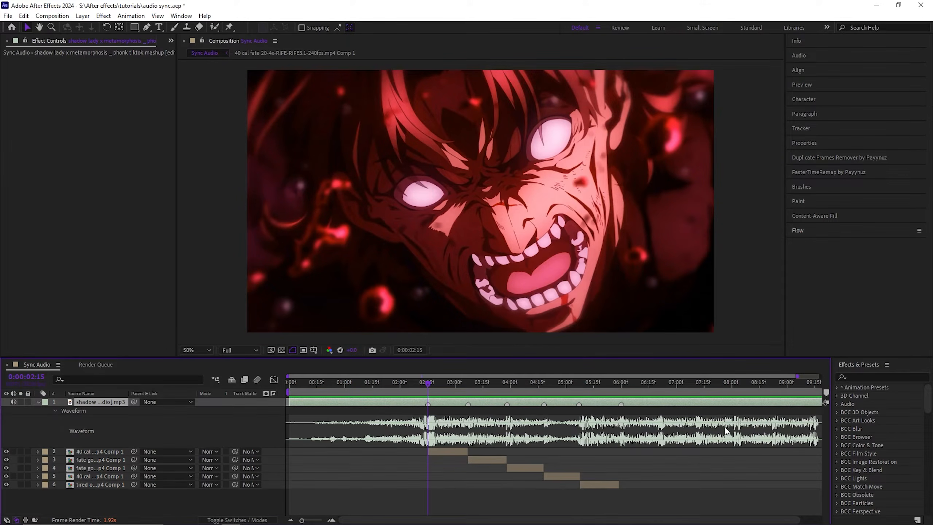
{"action": "key", "text": "l"}
{"action": "key", "text": "Home"}
{"action": "left_click", "coordinate": [405, 411]}
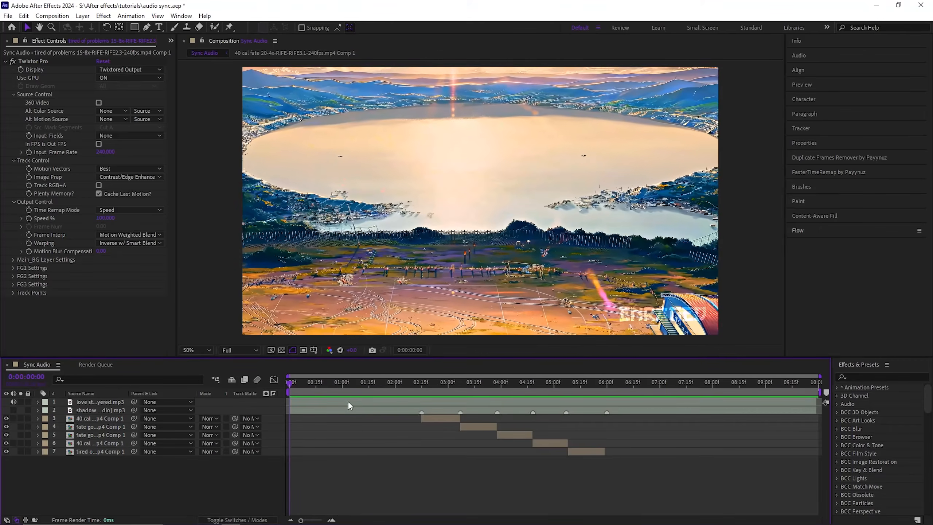
Show the waveform of the love story audio layer and move the playhead to 0:00:04:19.
{"action": "left_click", "coordinate": [348, 401]}
{"action": "key", "text": "l"}
{"action": "key", "text": "l"}
{"action": "left_click", "coordinate": [483, 382]}
{"action": "left_click", "coordinate": [534, 382]}
Show the shadow audio layer's waveform for comparison with the love story waveform and turn its audio on.
{"action": "left_click", "coordinate": [636, 451]}
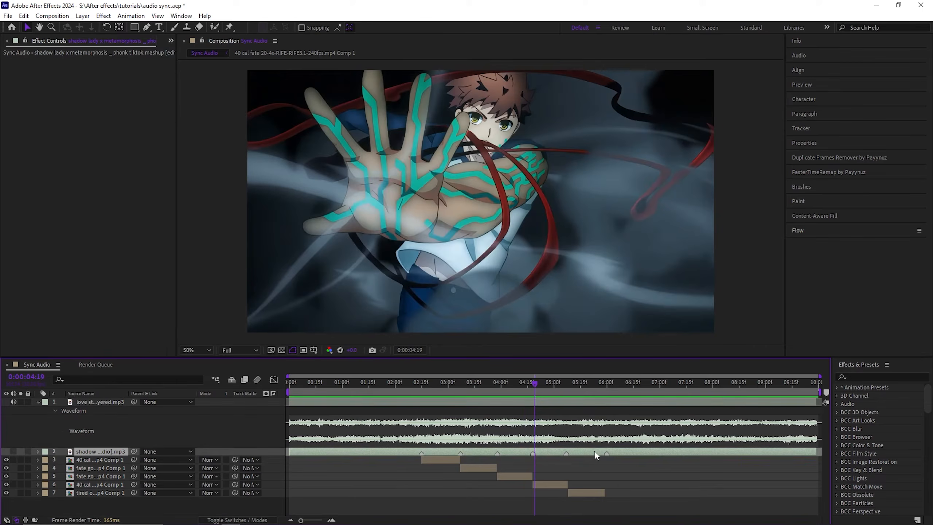
{"action": "key", "text": "l"}
{"action": "key", "text": "l"}
{"action": "left_click", "coordinate": [14, 451]}
{"action": "scroll", "coordinate": [623, 434], "scroll_direction": "down", "scroll_amount": 1}
{"action": "scroll", "coordinate": [608, 439], "scroll_direction": "up", "scroll_amount": 1}
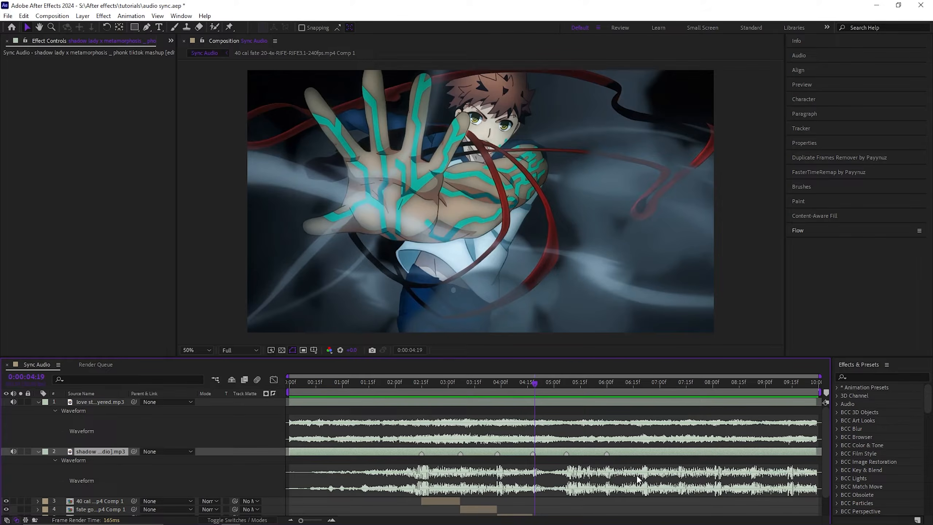
Collapse the waveforms of both audio layers and move the playhead to 0:00:01:10.
{"action": "key", "text": "l"}
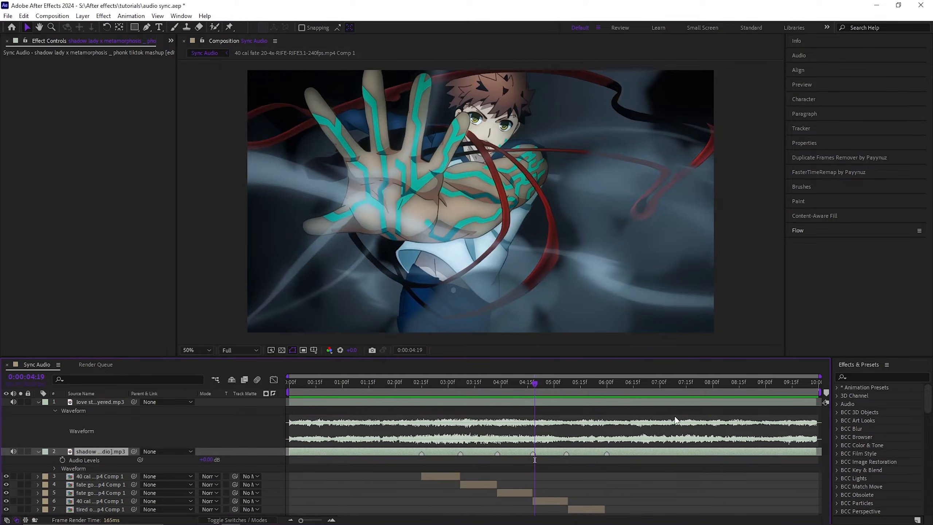
{"action": "key", "text": "l"}
{"action": "left_click", "coordinate": [608, 404]}
{"action": "key", "text": "l"}
{"action": "key", "text": "l"}
{"action": "left_click_drag", "start_coordinate": [539, 386], "coordinate": [363, 388]}
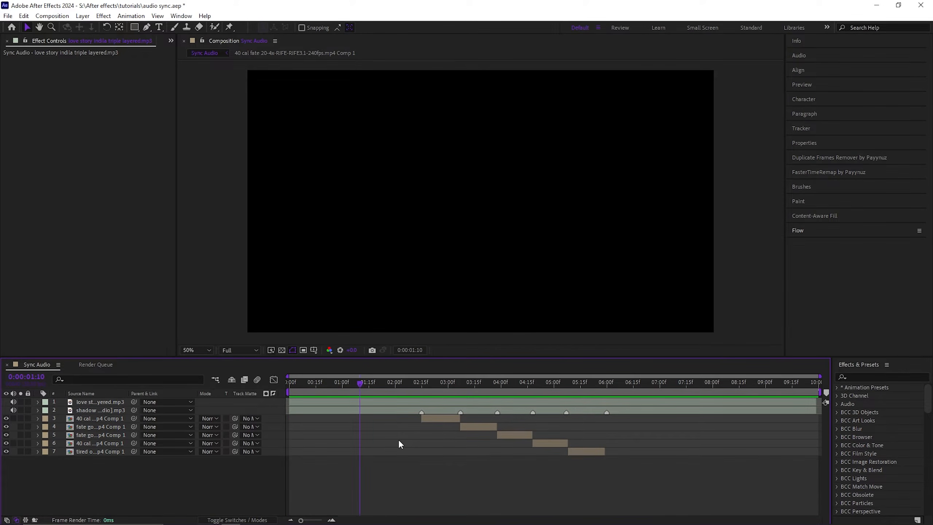
Reveal the Audio Levels property of the love story audio layer.
{"action": "left_click", "coordinate": [423, 404]}
{"action": "key", "text": "l"}
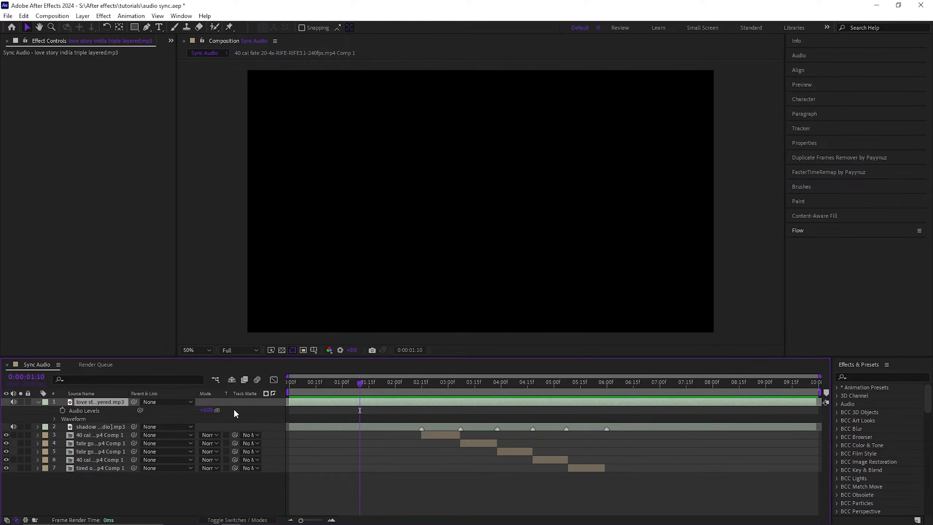
{"action": "left_click", "coordinate": [207, 409]}
{"action": "left_click", "coordinate": [359, 410]}
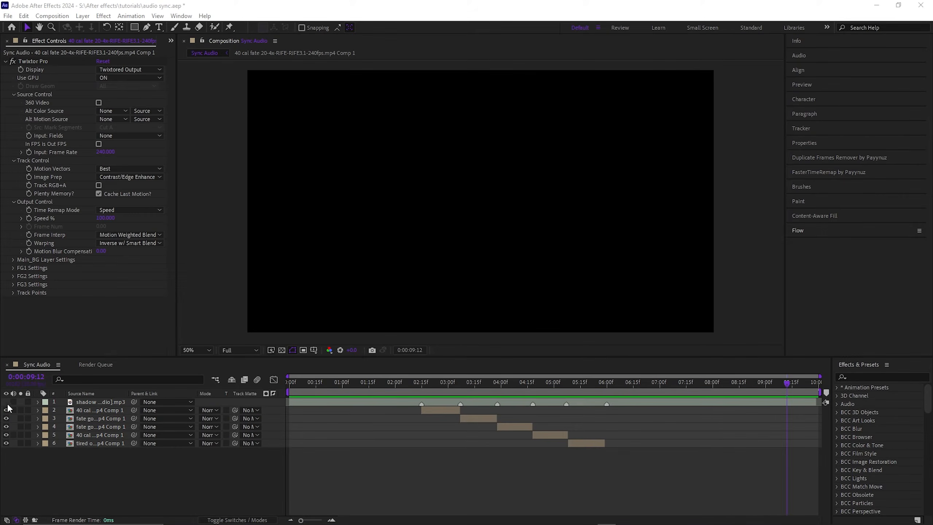
Undo the last two changes, including the shadow layer's audio switch, to bring back the love story audio layer.
{"action": "left_click", "coordinate": [28, 381]}
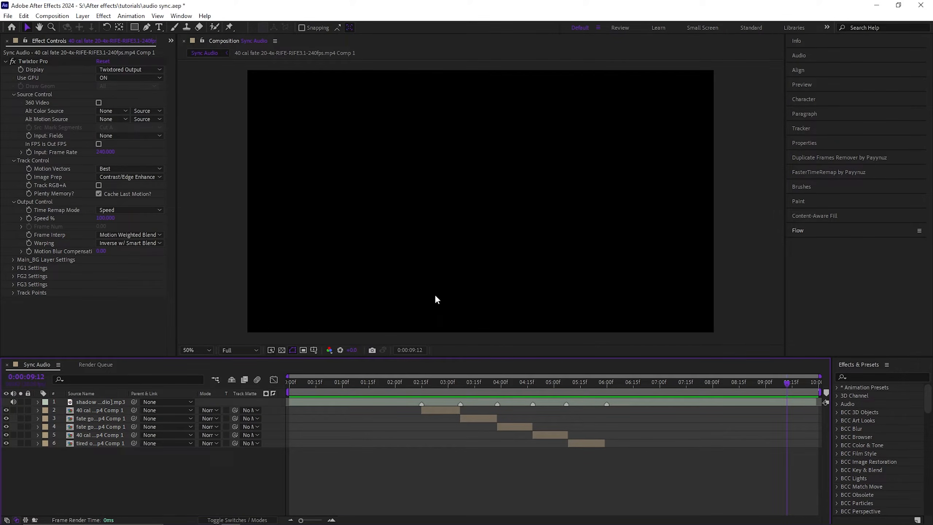
{"action": "key", "text": "ctrl+z"}
{"action": "key", "text": "ctrl+z"}
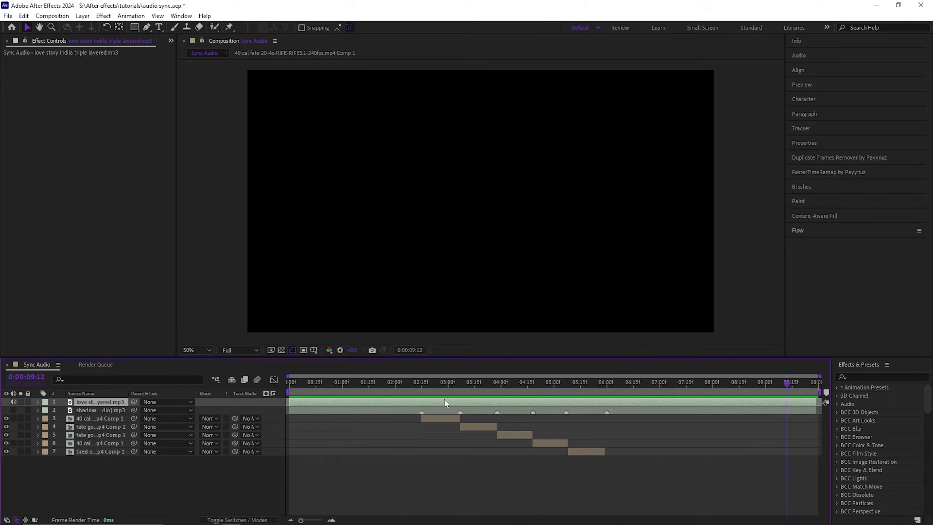
Check the love story audio layer's waveform, collapse it, and scrub to 0:00:03:11 in the second clip.
{"action": "key", "text": "l"}
{"action": "key", "text": "l"}
{"action": "key", "text": "l"}
{"action": "key", "text": "l"}
{"action": "left_click_drag", "start_coordinate": [561, 393], "coordinate": [465, 455]}
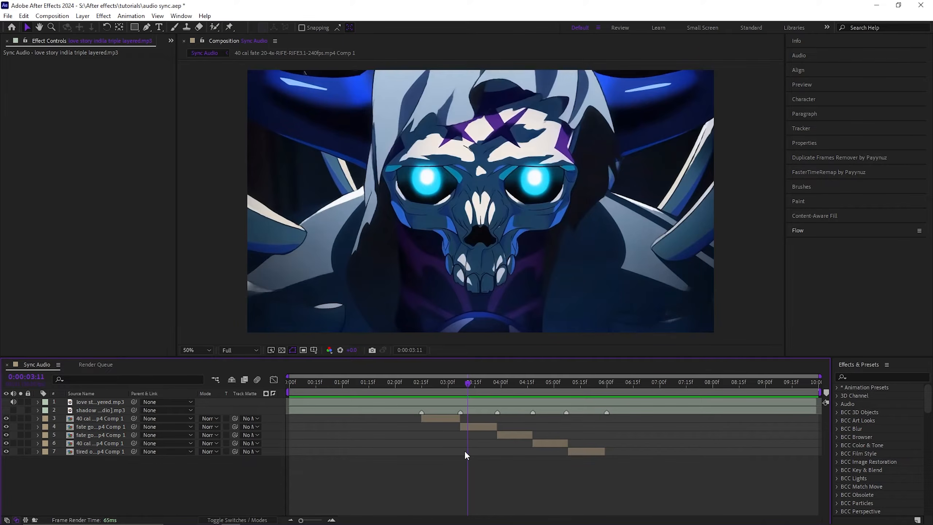
Preview the song and use its waveform to mark the first beat at 0:00:03:21 on the love story audio layer.
{"action": "key", "text": "l"}
{"action": "key", "text": "l"}
{"action": "key", "text": "l"}
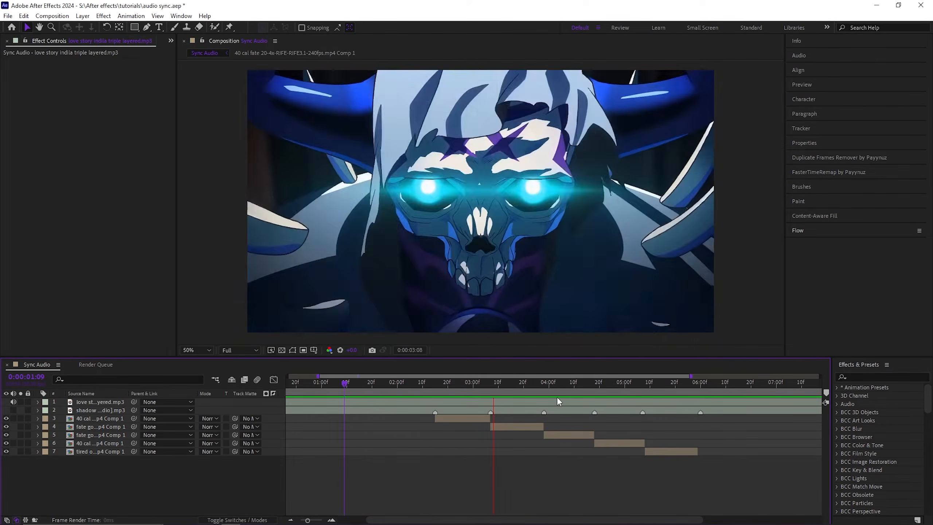
{"action": "key", "text": "space"}
{"action": "left_click", "coordinate": [547, 402]}
{"action": "key", "text": "l"}
{"action": "key", "text": "l"}
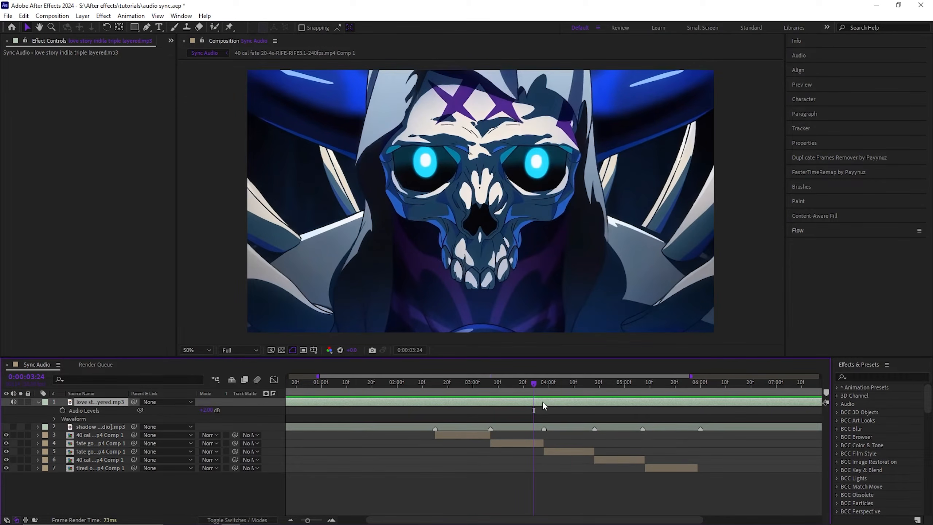
{"action": "left_click_drag", "start_coordinate": [531, 386], "coordinate": [527, 395]}
{"action": "key", "text": "l"}
{"action": "key", "text": "l"}
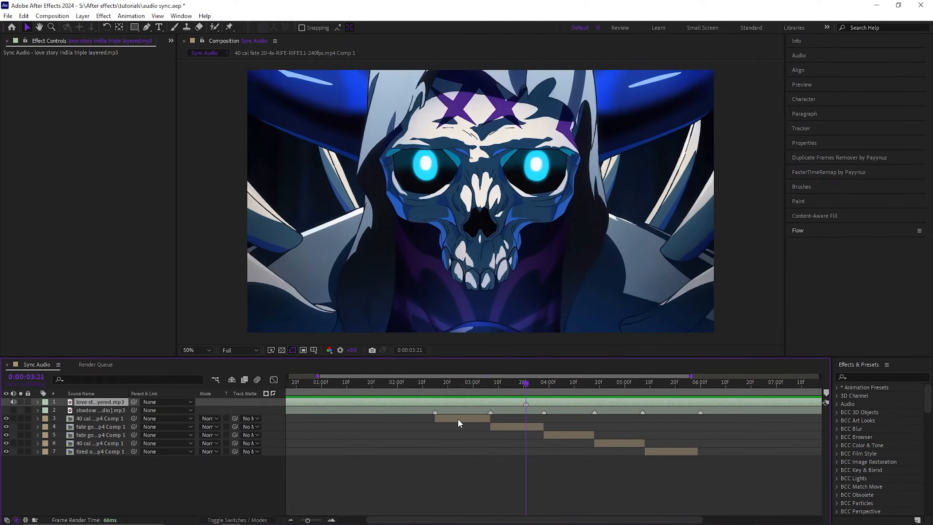
Move all five video clips together so the first one starts at the 0:00:03:21 marker.
{"action": "left_click", "coordinate": [457, 419]}
{"action": "left_click_drag", "start_coordinate": [535, 427], "coordinate": [538, 427]}
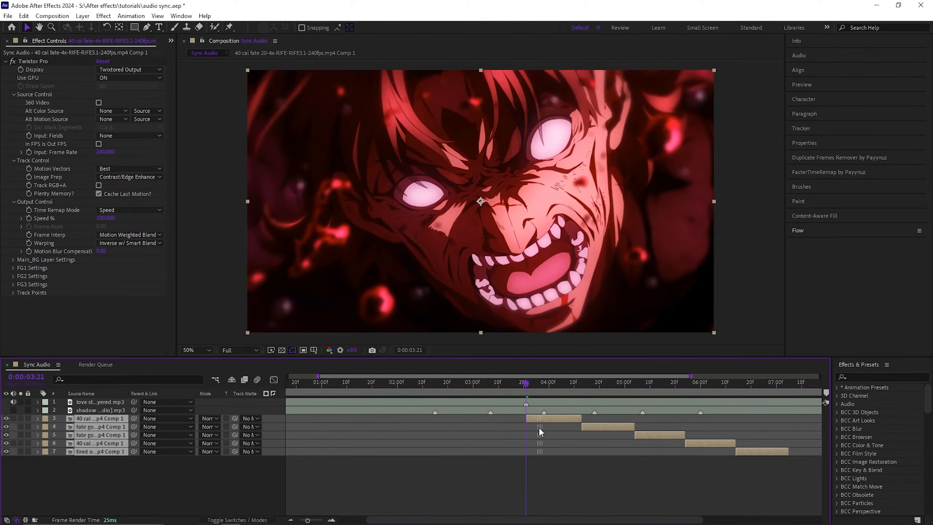
{"action": "left_click", "coordinate": [510, 426]}
Play from 0:00:02:13, check the waveform, and mark the next beat at 0:00:04:17 on the love story audio layer.
{"action": "left_click_drag", "start_coordinate": [528, 384], "coordinate": [430, 408]}
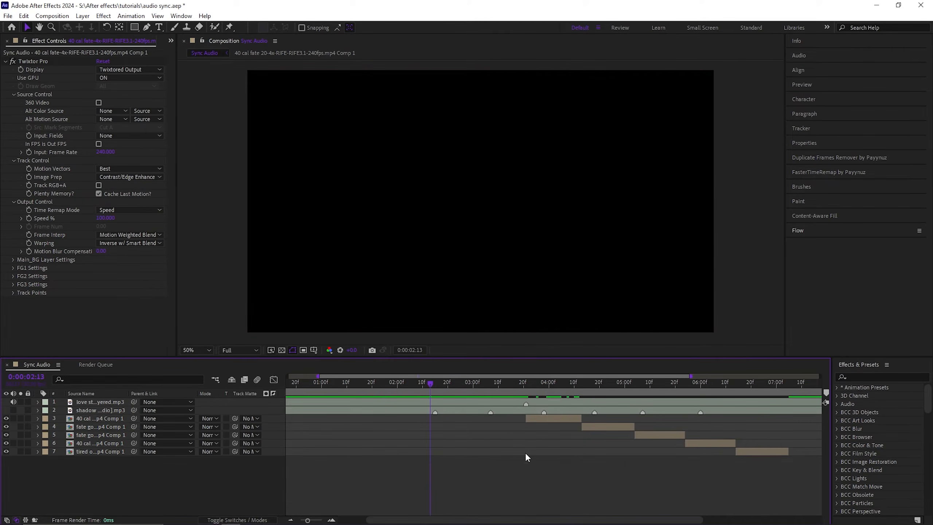
{"action": "key", "text": "space"}
{"action": "left_click", "coordinate": [582, 399]}
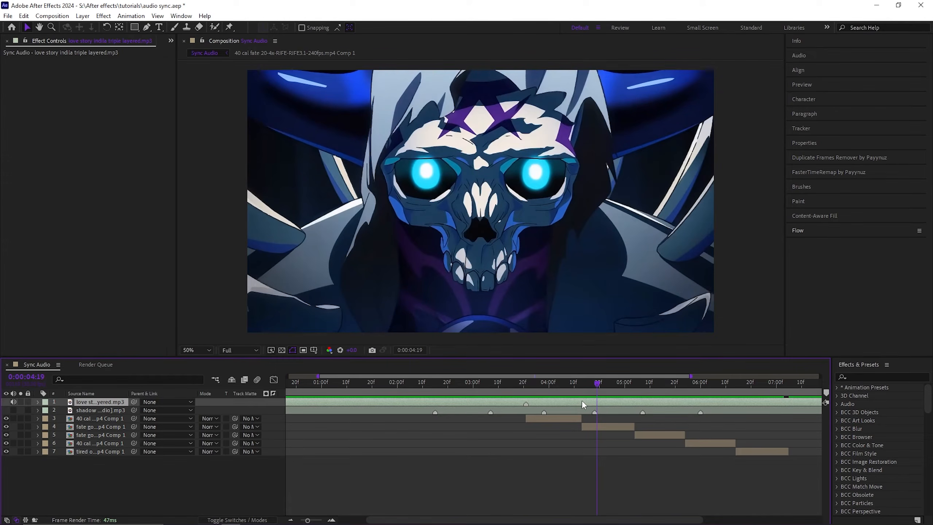
{"action": "key", "text": "l"}
{"action": "key", "text": "l"}
{"action": "left_click", "coordinate": [593, 389]}
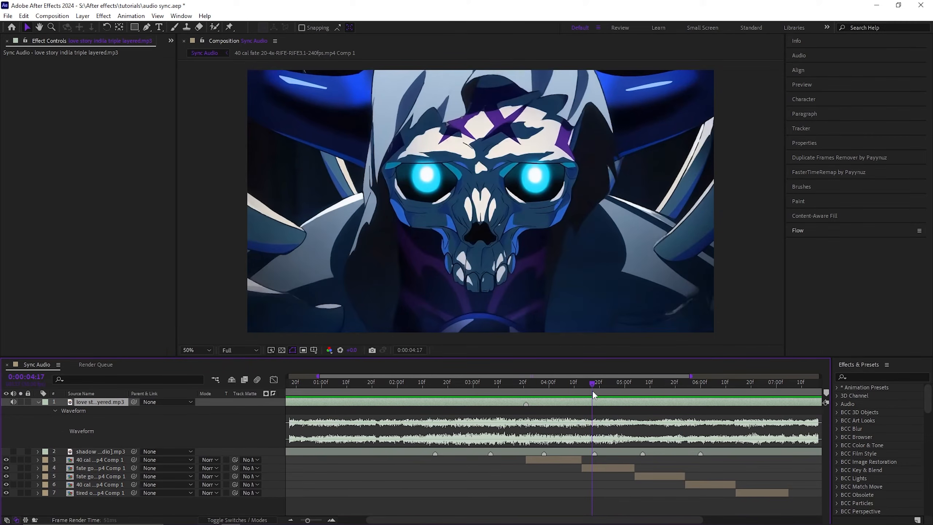
{"action": "key", "text": "l"}
{"action": "key", "text": "l"}
Extend the first clip to the 0:00:04:17 marker and move the second clip to start there.
{"action": "left_click_drag", "start_coordinate": [582, 419], "coordinate": [602, 428]}
{"action": "left_click", "coordinate": [594, 427]}
{"action": "left_click", "coordinate": [597, 419]}
Preview from 0:00:03:04, mark the third beat on the love story layer, and align the second clip's end and third clip's start to it.
{"action": "left_click_drag", "start_coordinate": [587, 390], "coordinate": [483, 390]}
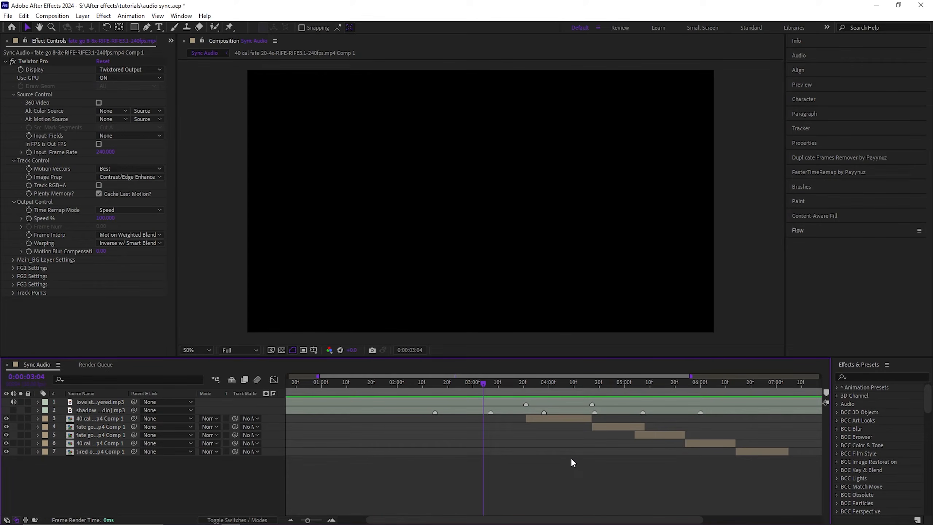
{"action": "key", "text": "space"}
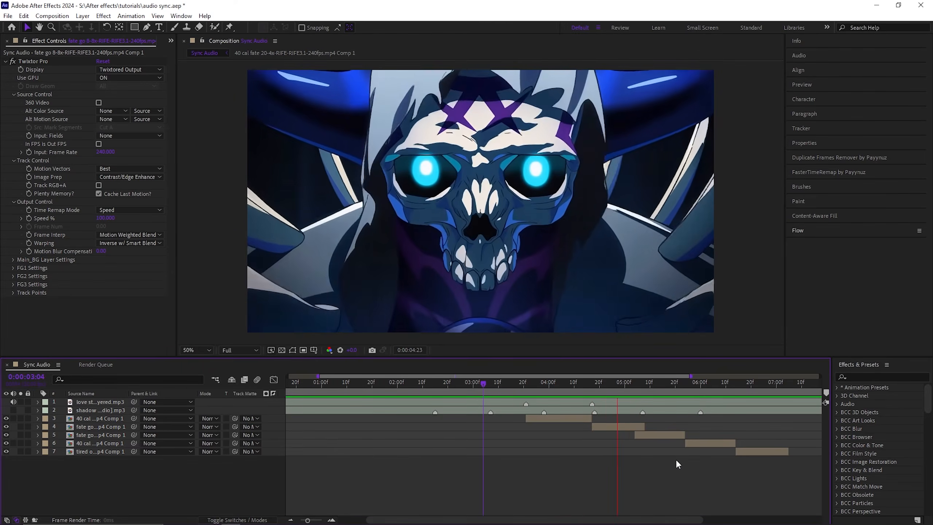
{"action": "left_click", "coordinate": [653, 401]}
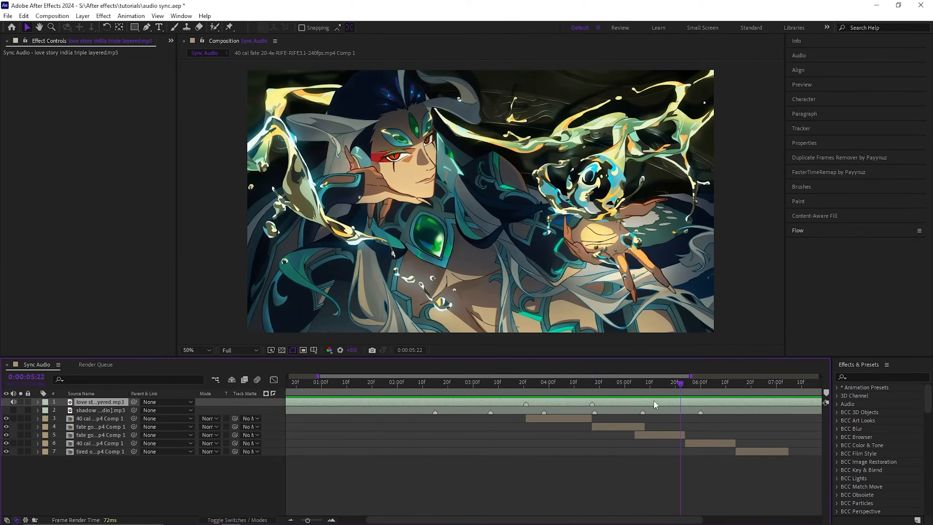
{"action": "key", "text": "l"}
{"action": "key", "text": "l"}
{"action": "left_click_drag", "start_coordinate": [681, 385], "coordinate": [665, 392]}
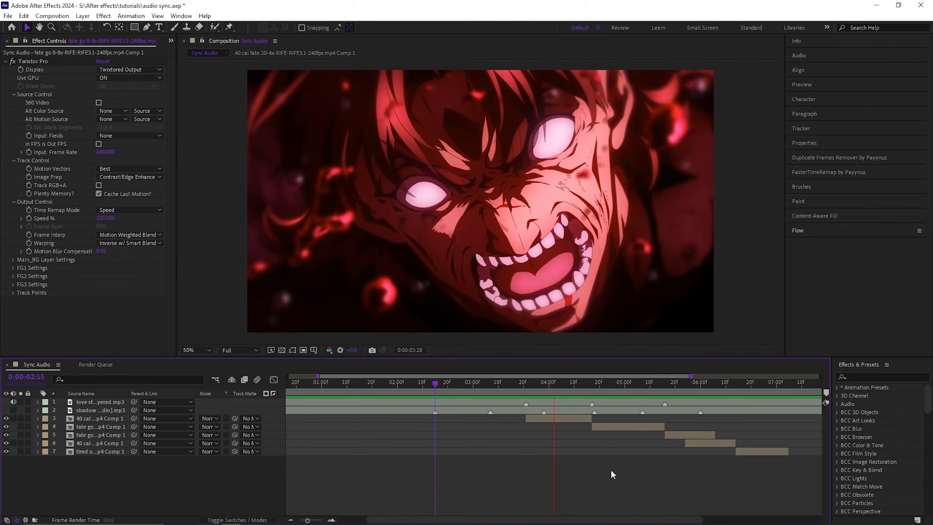
Reveal the second clip's keyframes and move its last keyframe out to the clip's extended end near the third marker.
{"action": "key", "text": "space"}
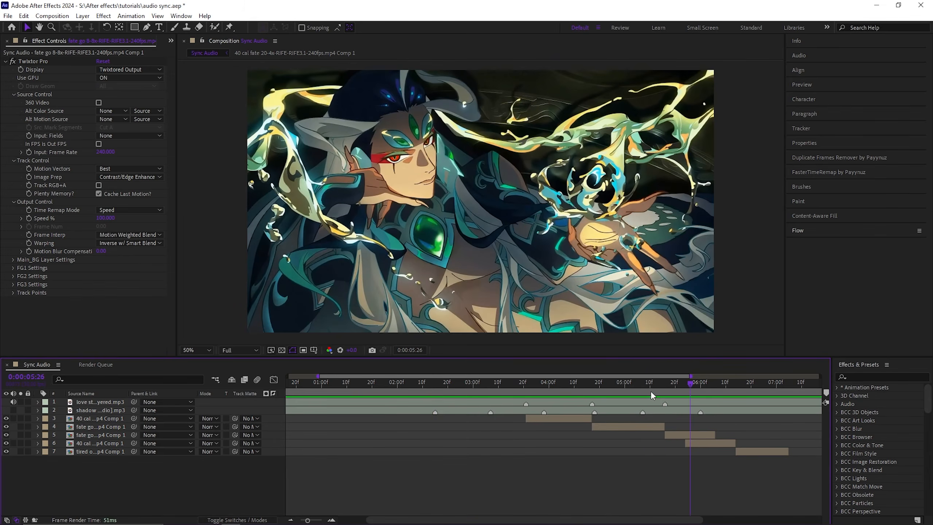
{"action": "left_click", "coordinate": [660, 391]}
{"action": "left_click", "coordinate": [660, 426]}
{"action": "key", "text": "u"}
{"action": "left_click_drag", "start_coordinate": [645, 435], "coordinate": [663, 436]}
{"action": "key", "text": "u"}
Preview the synced clips from 0:00:03:22 and place the playhead at 0:00:03:26.
{"action": "left_click_drag", "start_coordinate": [632, 390], "coordinate": [528, 392]}
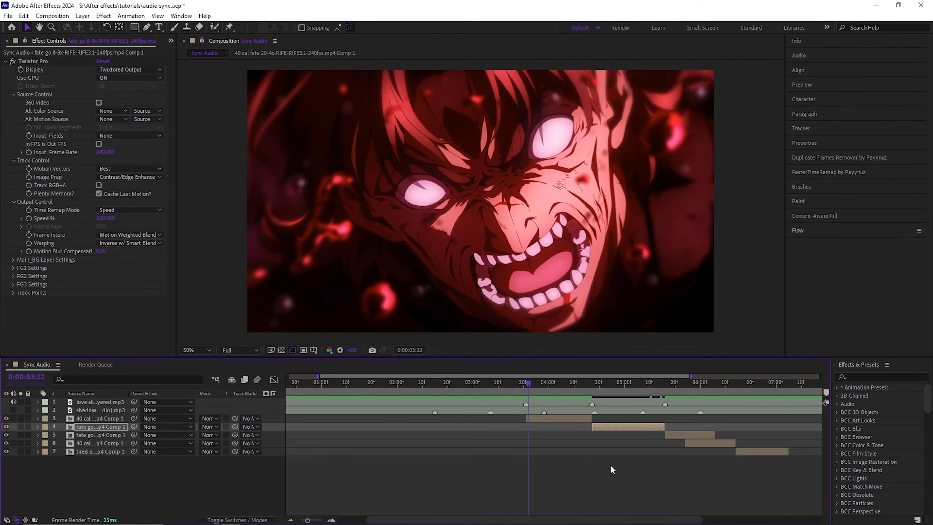
{"action": "left_click", "coordinate": [632, 467]}
{"action": "key", "text": "space"}
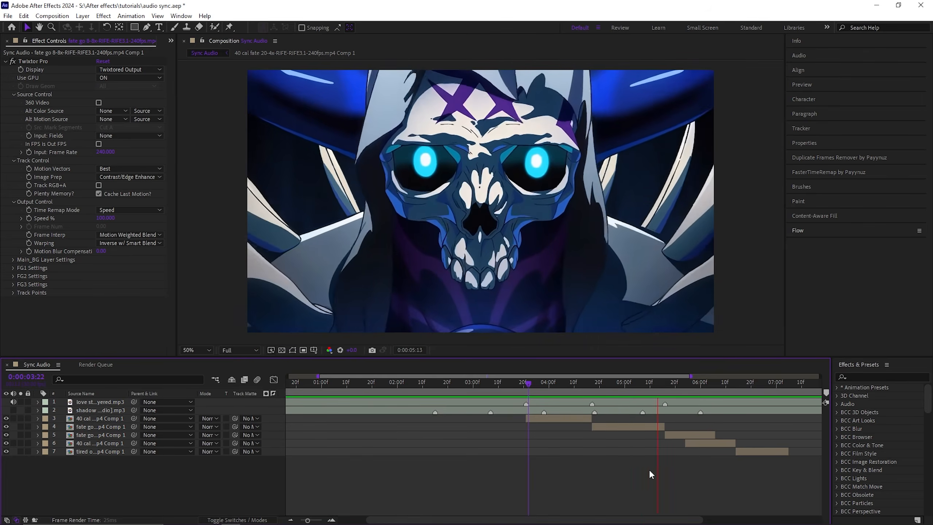
{"action": "left_click", "coordinate": [539, 396]}
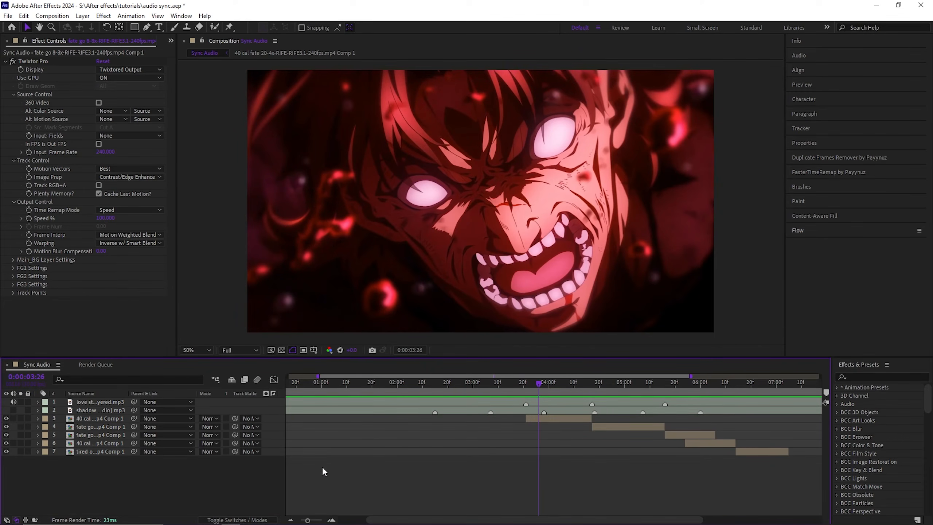
Show the whole composition in the timeline, check the love story layer's waveform, and move the playhead to 0:00:03:06.
{"action": "left_click_drag", "start_coordinate": [307, 520], "coordinate": [300, 519]}
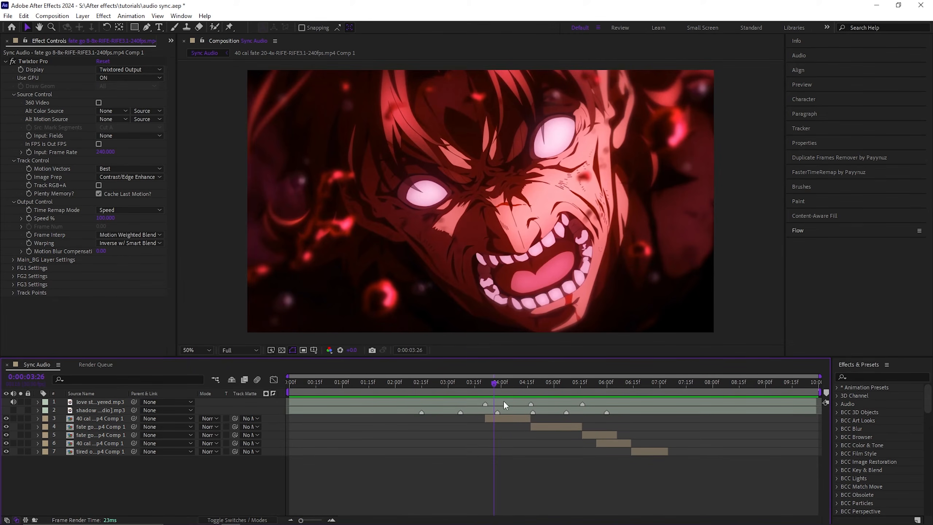
{"action": "left_click", "coordinate": [513, 403]}
{"action": "key", "text": "l"}
{"action": "key", "text": "l"}
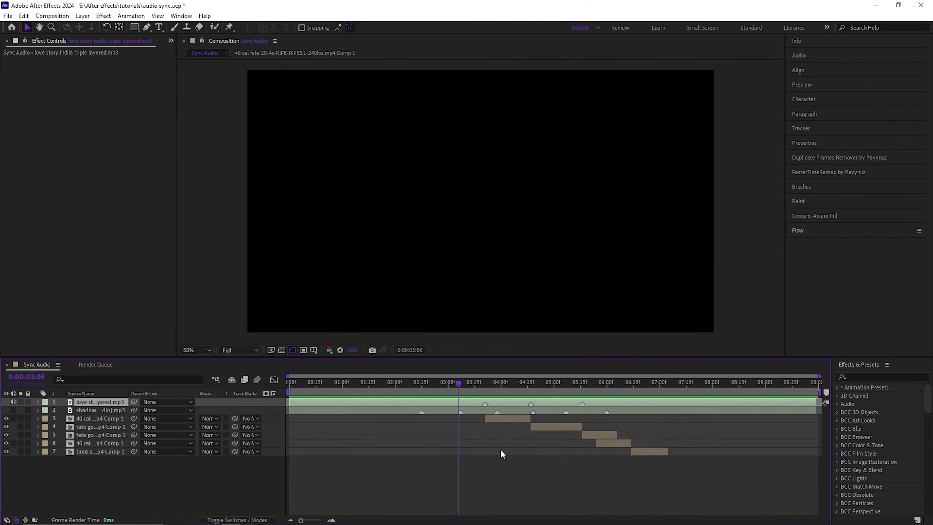
{"action": "left_click", "coordinate": [500, 449]}
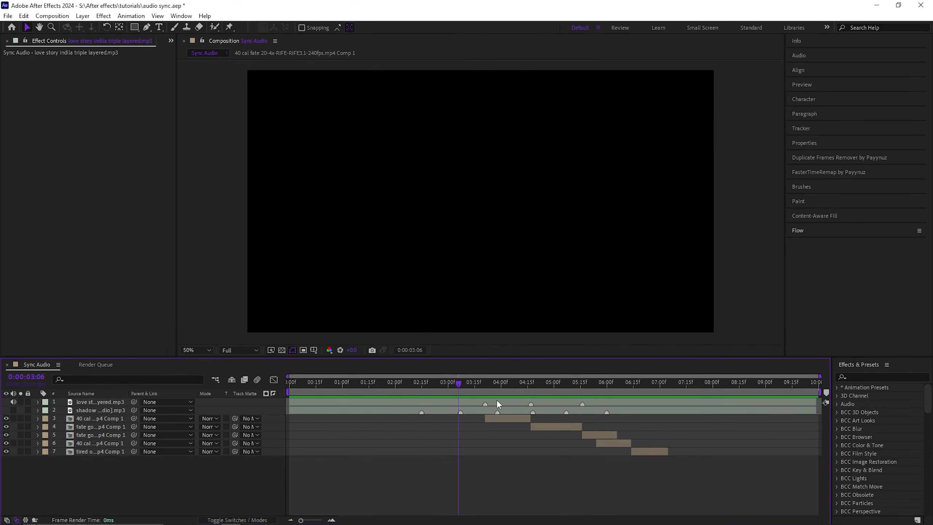
Reveal the shadow audio layer's waveform with its audio switched on, examine the peaks at the markers, and collapse it.
{"action": "left_click", "coordinate": [477, 410]}
{"action": "key", "text": "l"}
{"action": "key", "text": "l"}
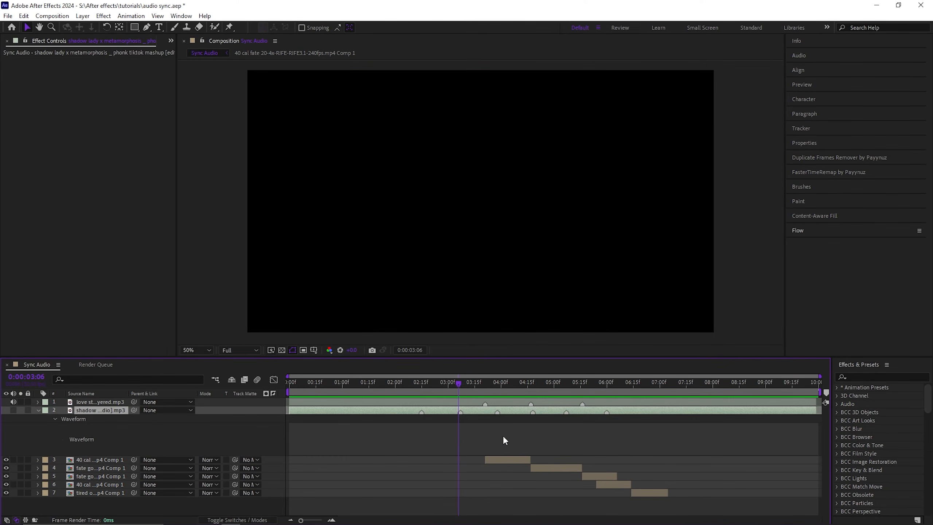
{"action": "left_click", "coordinate": [13, 410]}
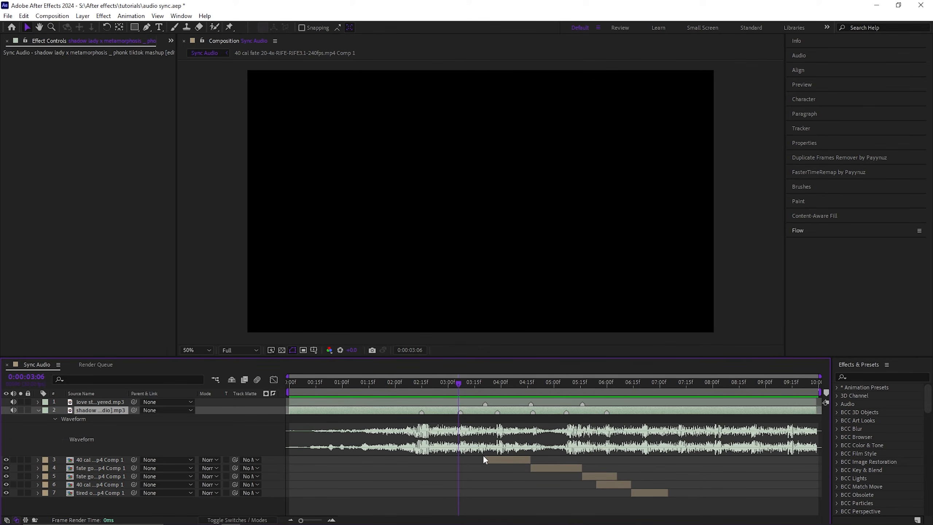
{"action": "key", "text": "l"}
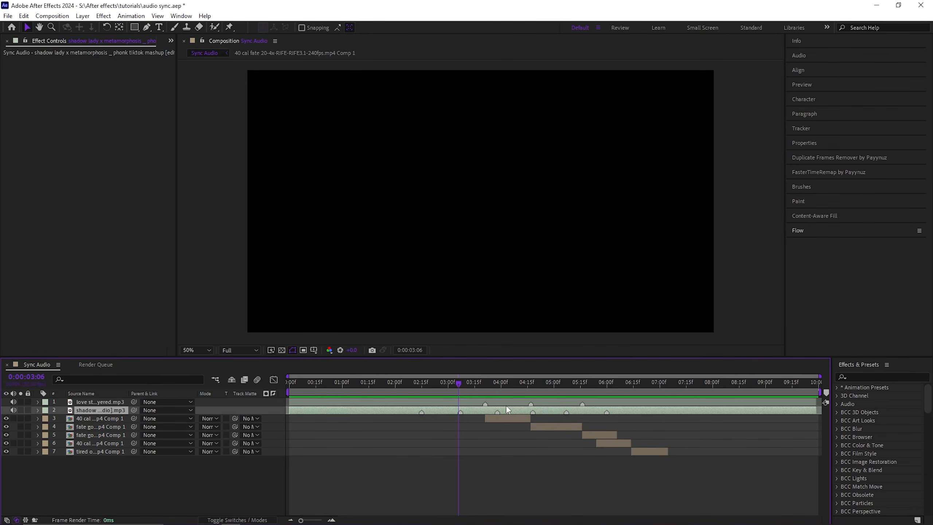
Reveal the love story layer's waveform to compare its peaks with the shadow song, and collapse it.
{"action": "left_click", "coordinate": [507, 403]}
{"action": "key", "text": "l"}
{"action": "key", "text": "l"}
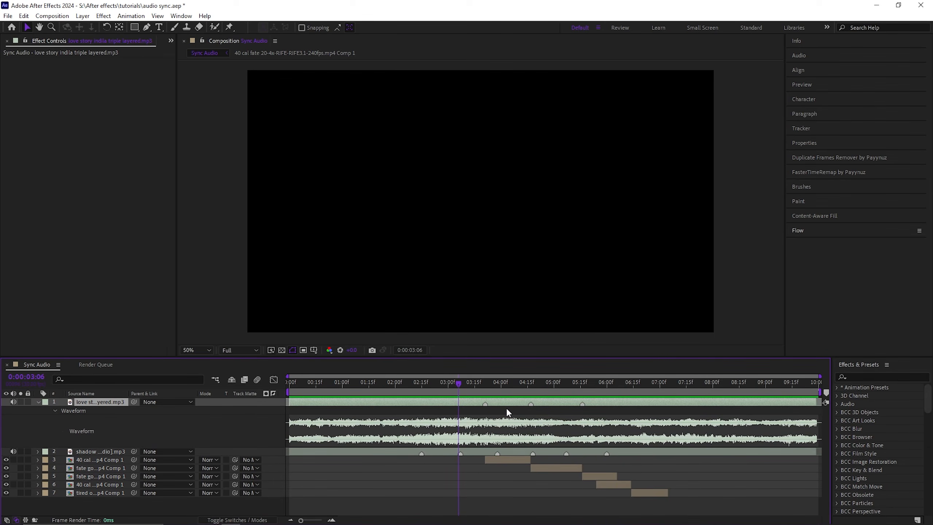
{"action": "key", "text": "l"}
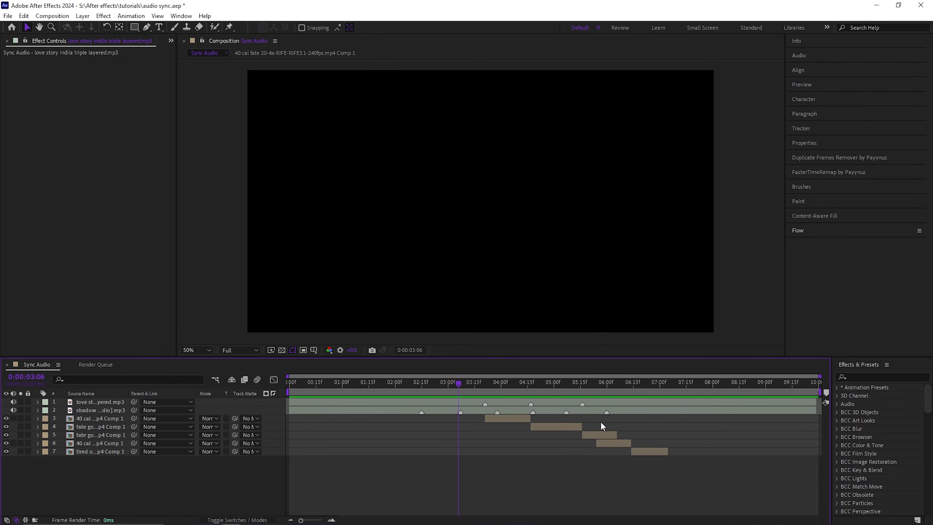
Mute the shadow audio layer and move the playhead to its first marker at 0:00:02:15.
{"action": "key", "text": "Home"}
{"action": "key", "text": "k"}
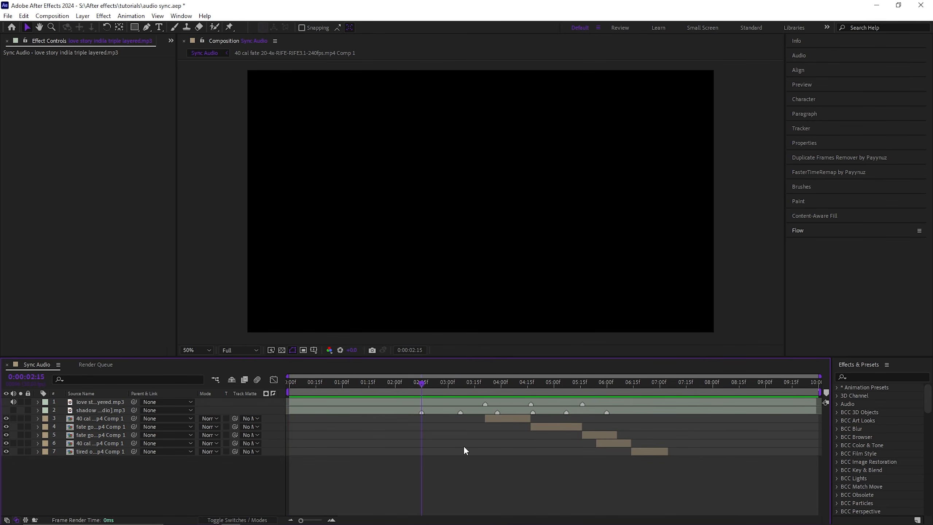